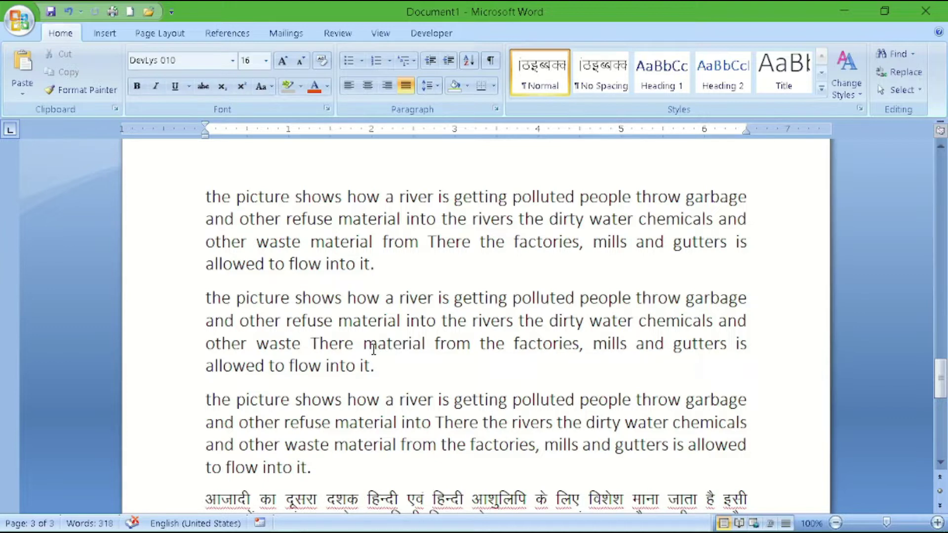
- Open the Find and Replace dialog from the Editing group's Find button
{"action": "left_click", "coordinate": [896, 55]}
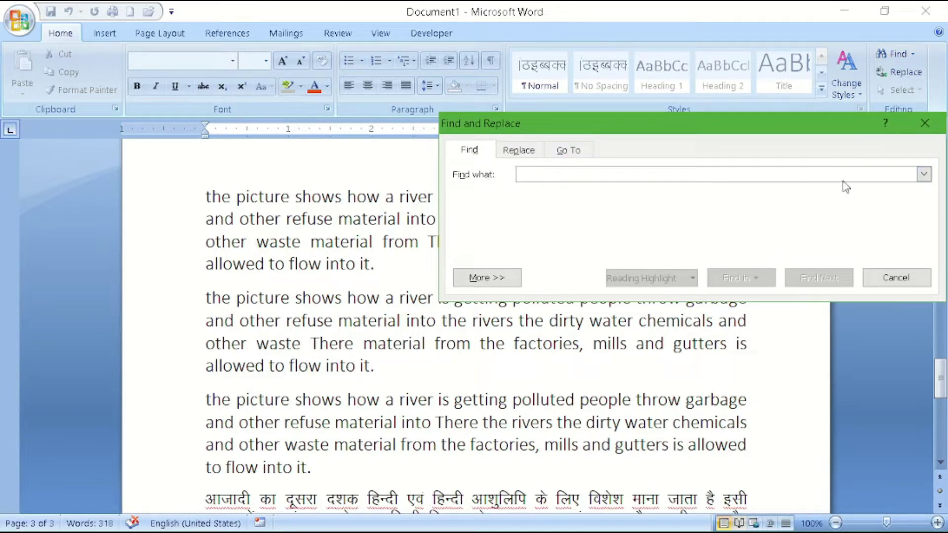
{"action": "left_click", "coordinate": [925, 123]}
{"action": "left_click", "coordinate": [908, 72]}
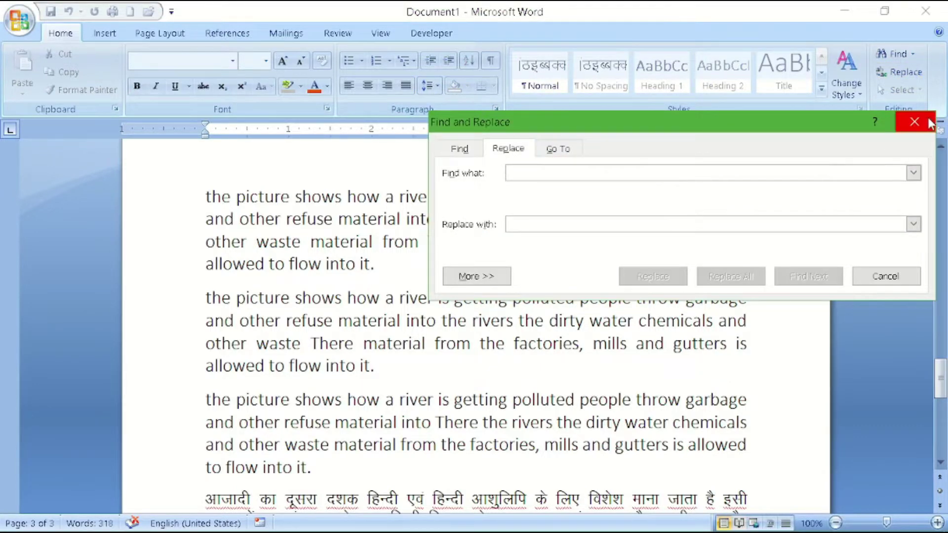
{"action": "left_click", "coordinate": [913, 123]}
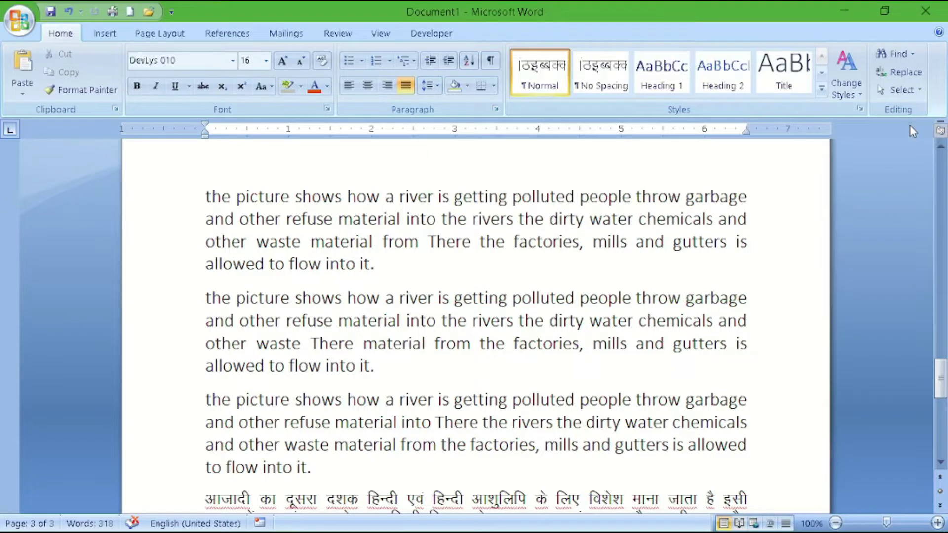
{"action": "left_click", "coordinate": [899, 55]}
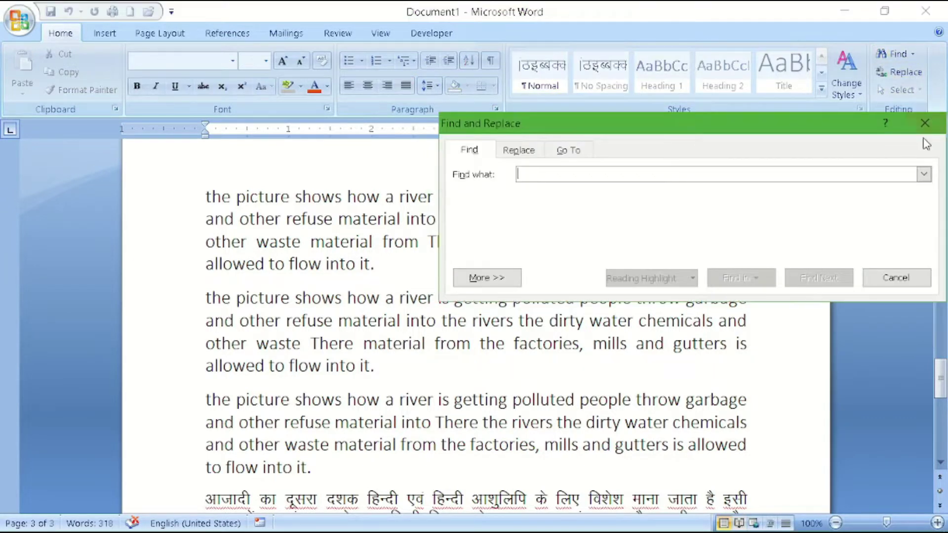
{"action": "left_click", "coordinate": [925, 123]}
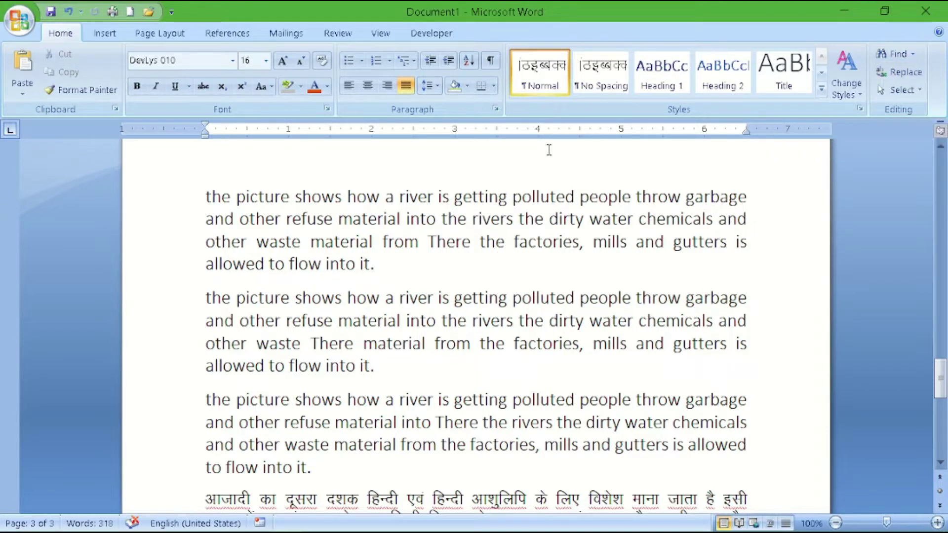
{"action": "left_click", "coordinate": [894, 54]}
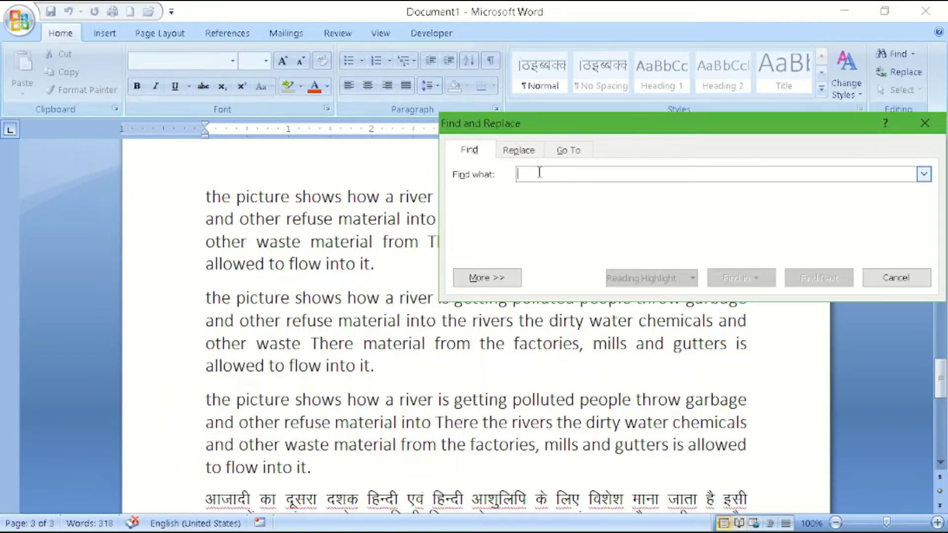
- Search for 'the' and select all 21 matches in the main document
{"action": "type", "text": "the"}
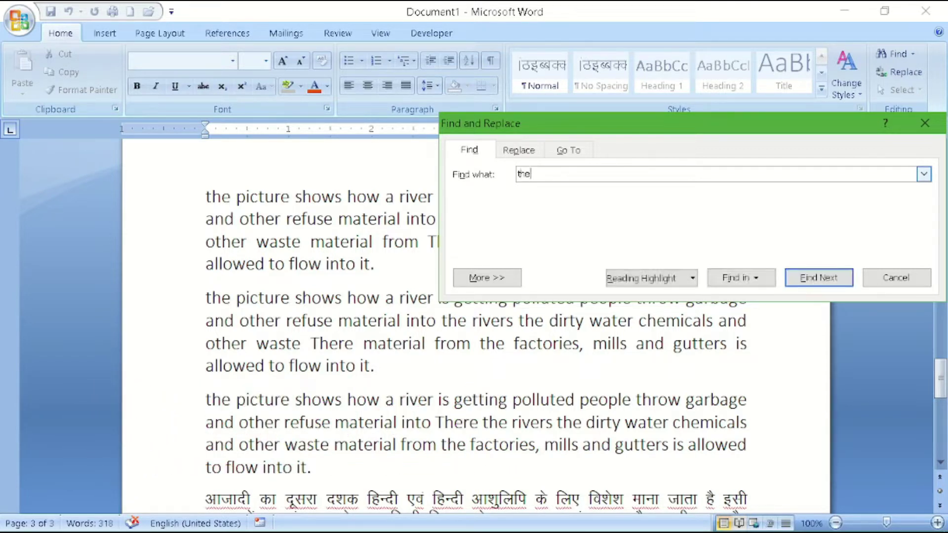
{"action": "left_click", "coordinate": [746, 280]}
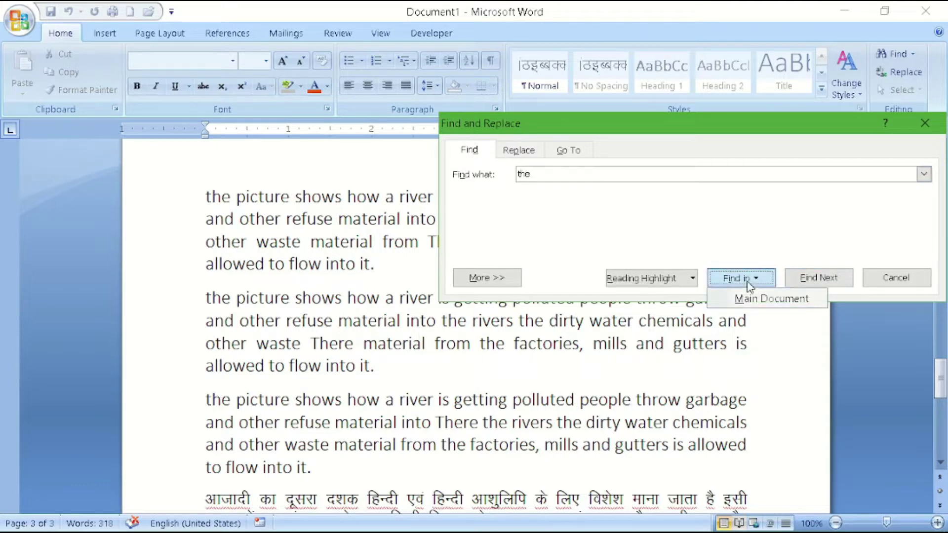
{"action": "left_click", "coordinate": [758, 299]}
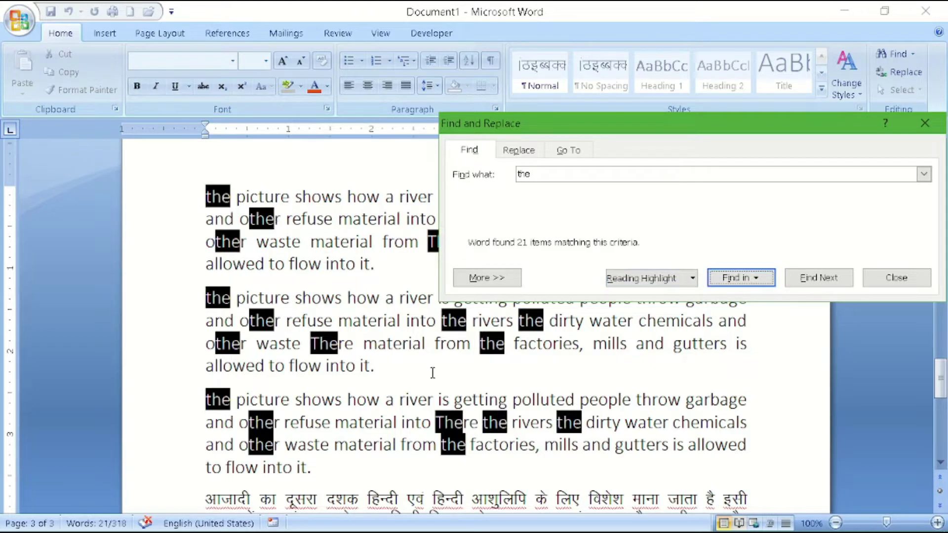
{"action": "scroll", "coordinate": [442, 436], "scroll_direction": "down", "scroll_amount": 1}
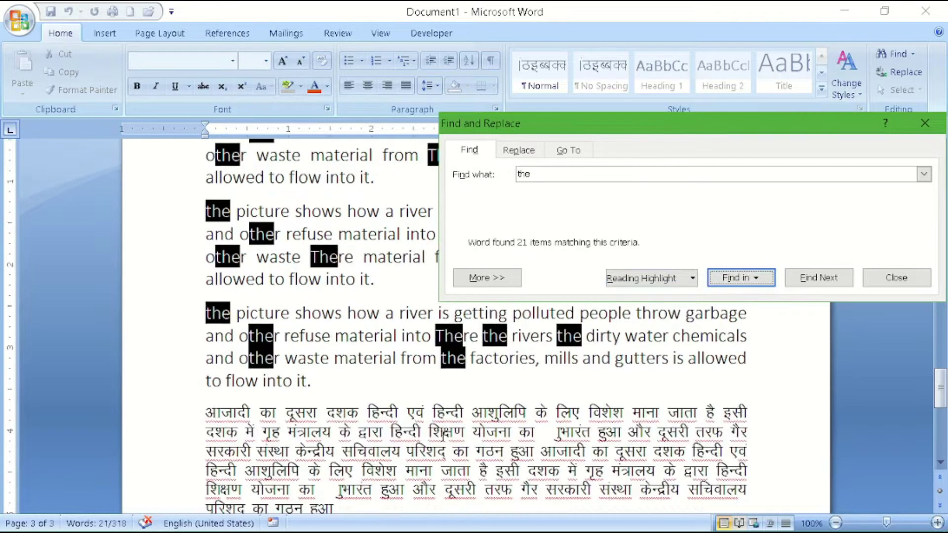
{"action": "scroll", "coordinate": [345, 429], "scroll_direction": "up", "scroll_amount": 1}
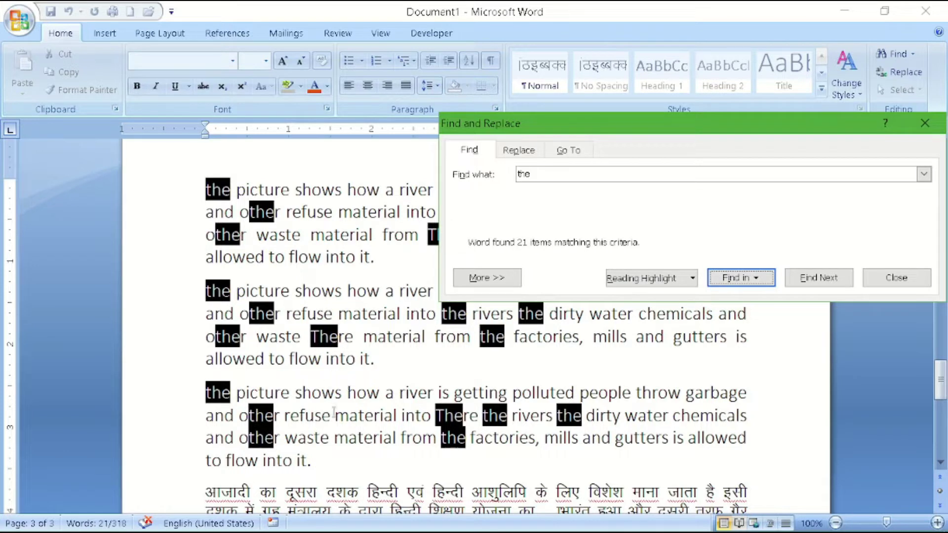
- Turn on Find whole words only and select the 12 whole-word 'the' matches in the main document
{"action": "left_click", "coordinate": [494, 278]}
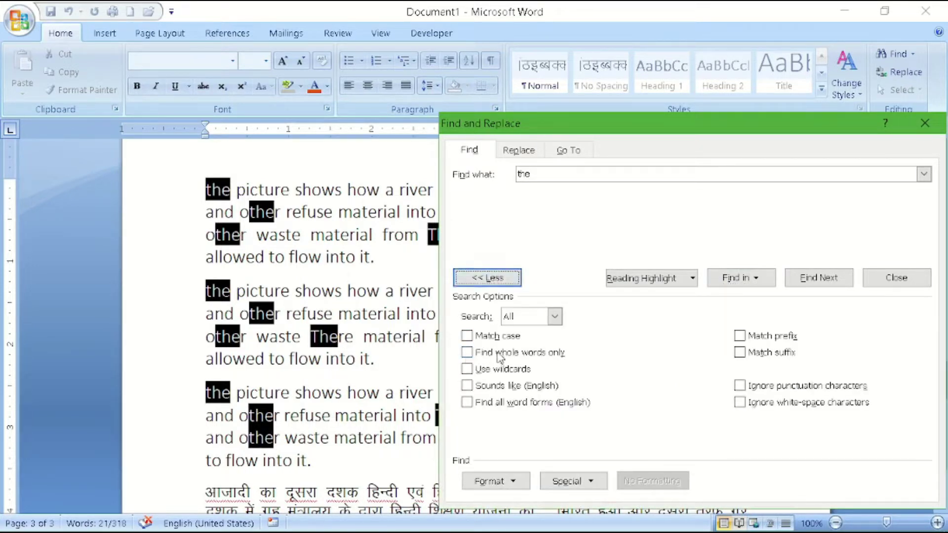
{"action": "left_click", "coordinate": [467, 353]}
{"action": "left_click", "coordinate": [755, 280]}
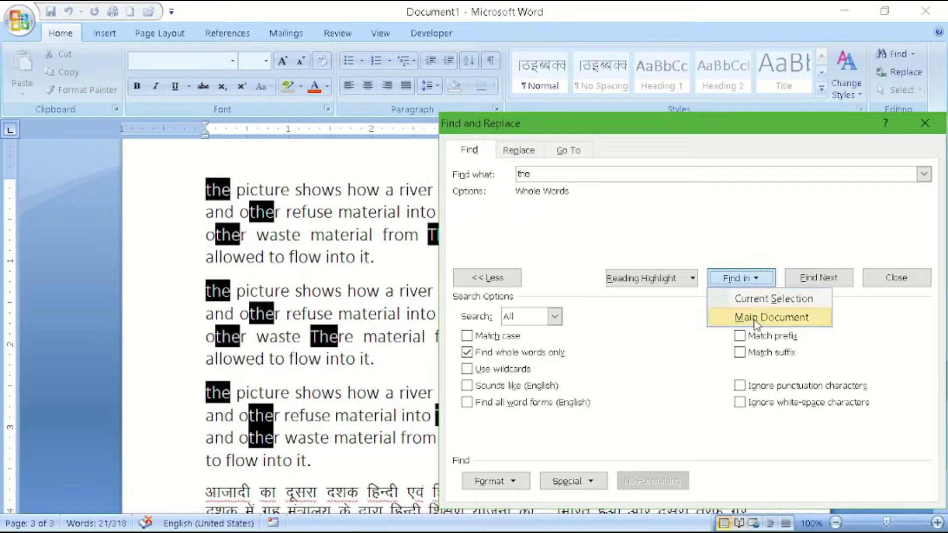
{"action": "left_click", "coordinate": [765, 321]}
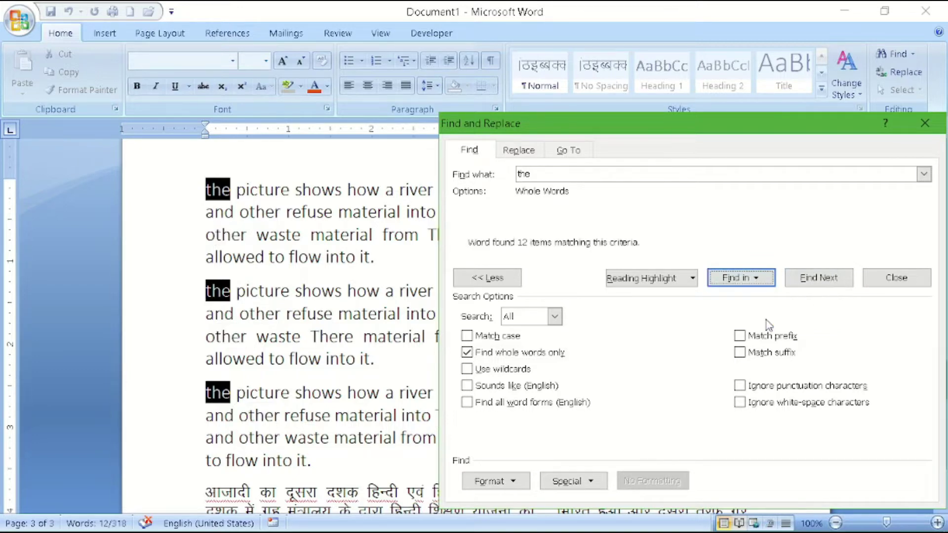
{"action": "scroll", "coordinate": [255, 345], "scroll_direction": "down", "scroll_amount": 2}
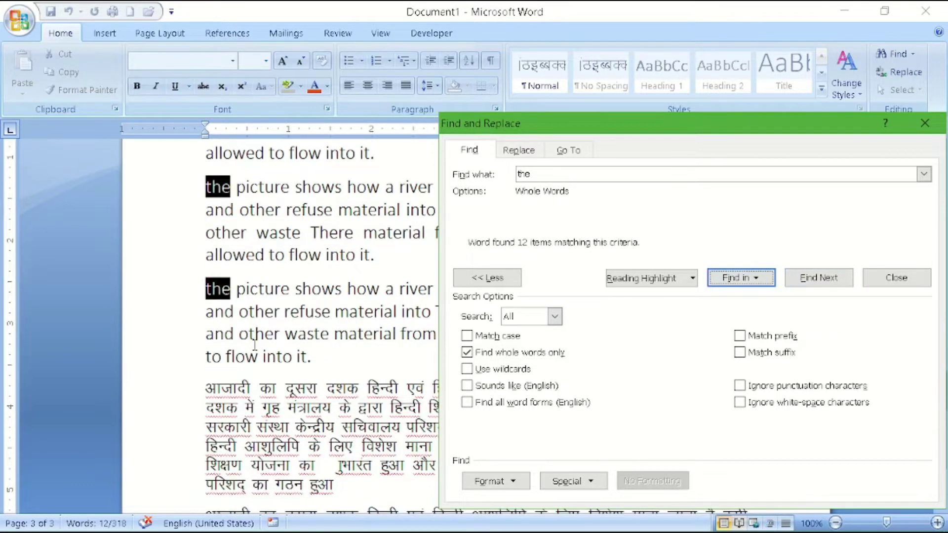
{"action": "scroll", "coordinate": [255, 345], "scroll_direction": "up", "scroll_amount": 4}
- Close the find dialog and scroll through the selected matches
{"action": "left_click", "coordinate": [925, 123]}
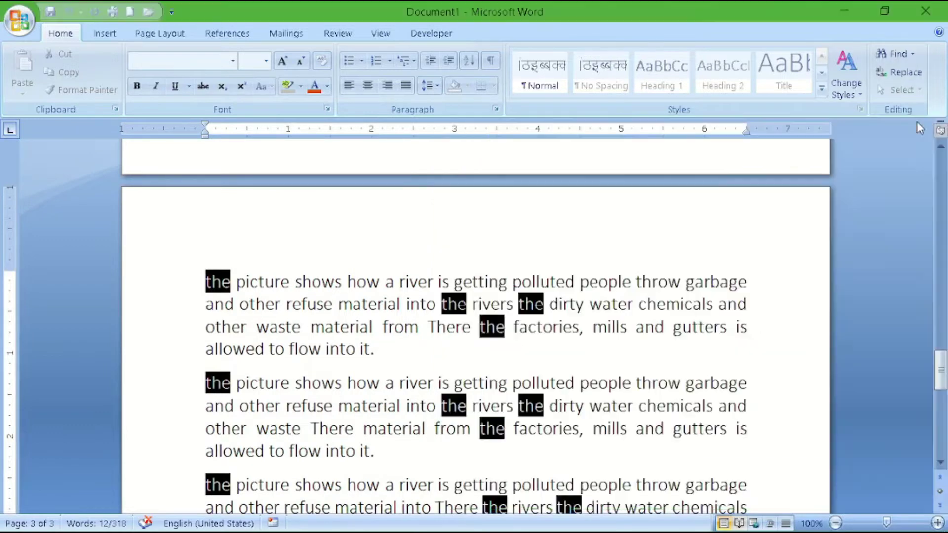
{"action": "scroll", "coordinate": [526, 351], "scroll_direction": "down", "scroll_amount": 1}
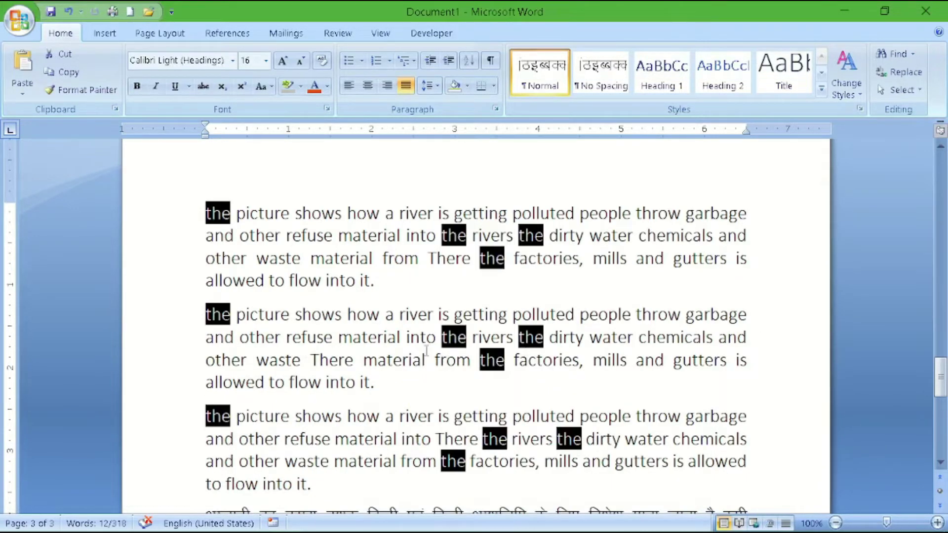
{"action": "scroll", "coordinate": [426, 350], "scroll_direction": "down", "scroll_amount": 2}
{"action": "scroll", "coordinate": [493, 288], "scroll_direction": "up", "scroll_amount": 2}
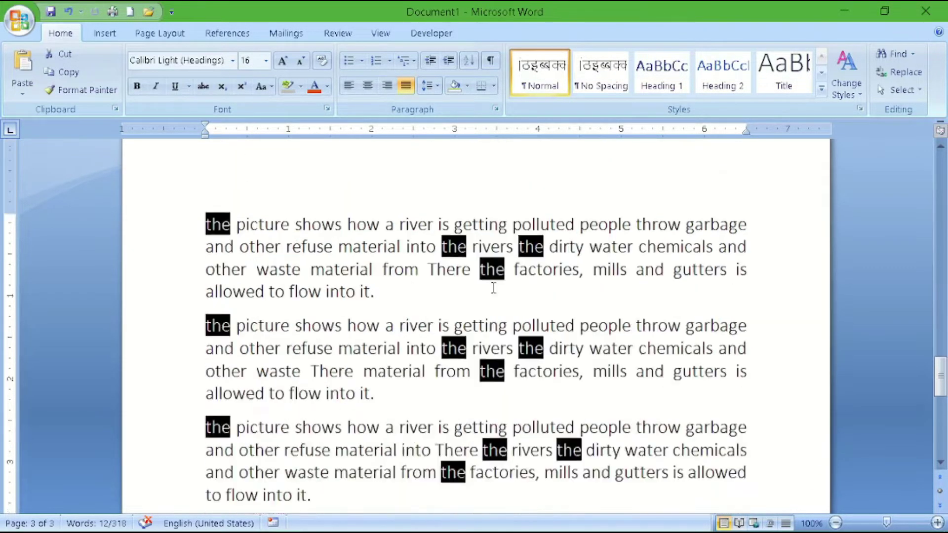
{"action": "scroll", "coordinate": [494, 286], "scroll_direction": "up", "scroll_amount": 2}
{"action": "scroll", "coordinate": [493, 285], "scroll_direction": "up", "scroll_amount": 2}
{"action": "scroll", "coordinate": [492, 286], "scroll_direction": "down", "scroll_amount": 3}
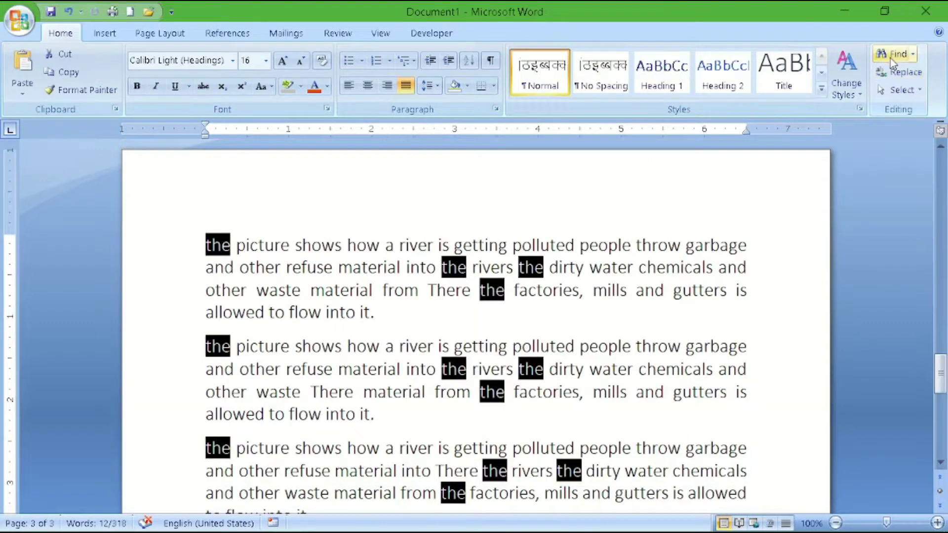
- Search case-sensitively for part-word 'pic', select its 3 matches, and close the dialog
{"action": "left_click", "coordinate": [890, 59]}
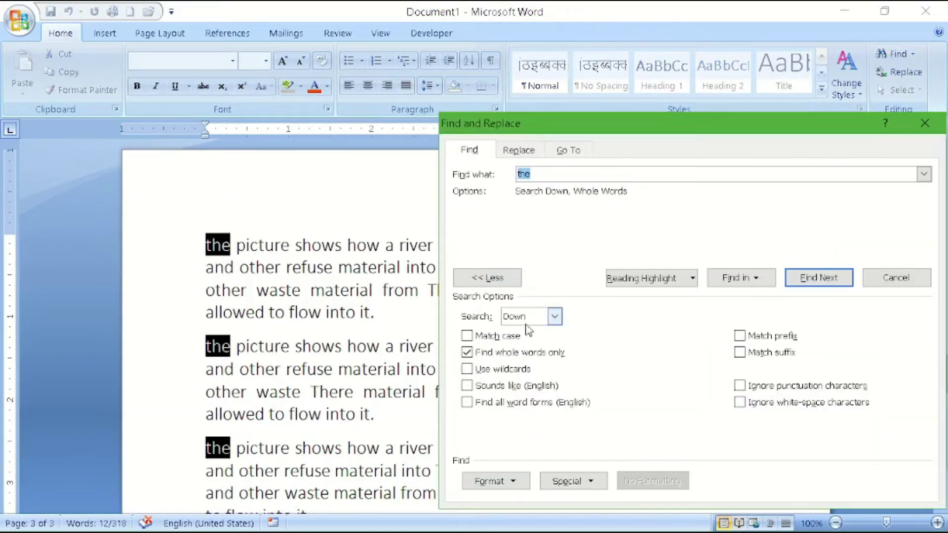
{"action": "left_click", "coordinate": [541, 174]}
{"action": "key", "text": "BackSpace"}
{"action": "key", "text": "BackSpace"}
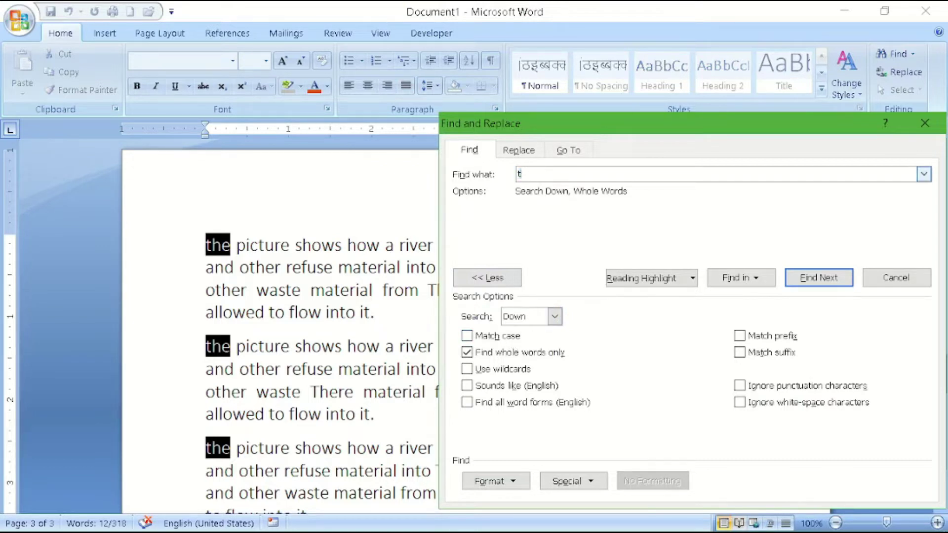
{"action": "key", "text": "BackSpace"}
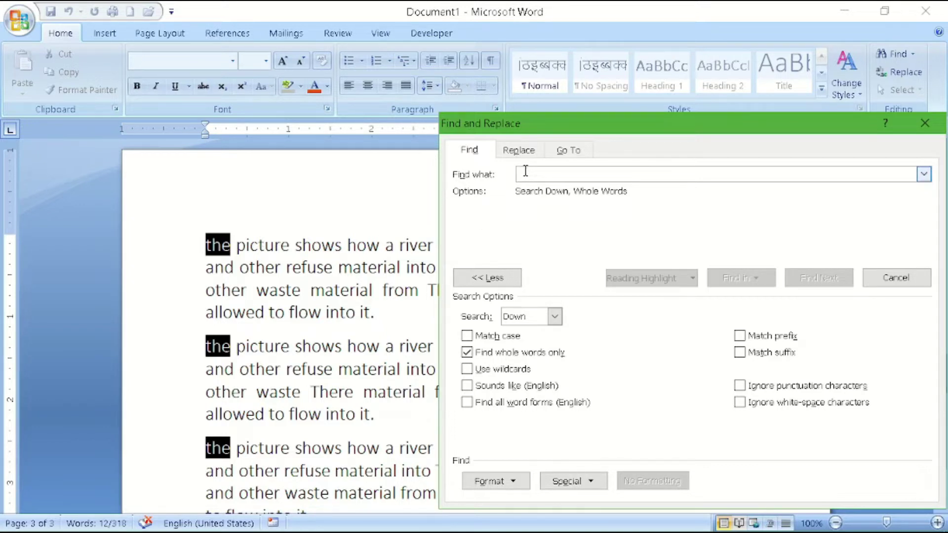
{"action": "type", "text": "pic"}
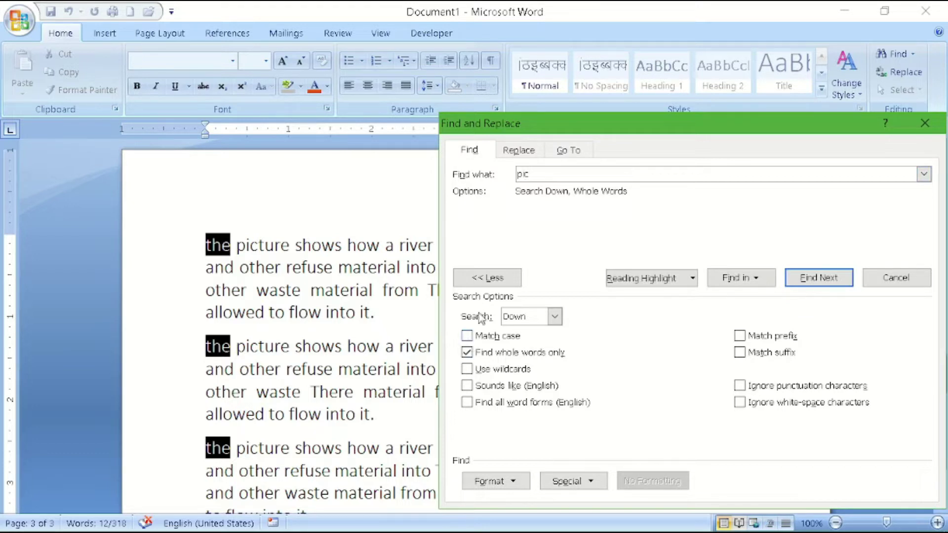
{"action": "left_click", "coordinate": [467, 335]}
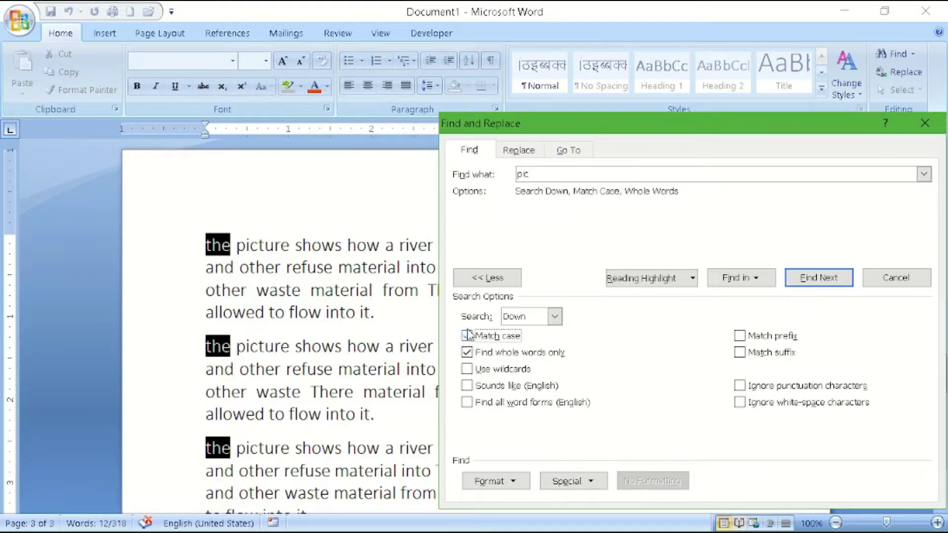
{"action": "left_click", "coordinate": [467, 352]}
{"action": "left_click", "coordinate": [741, 278]}
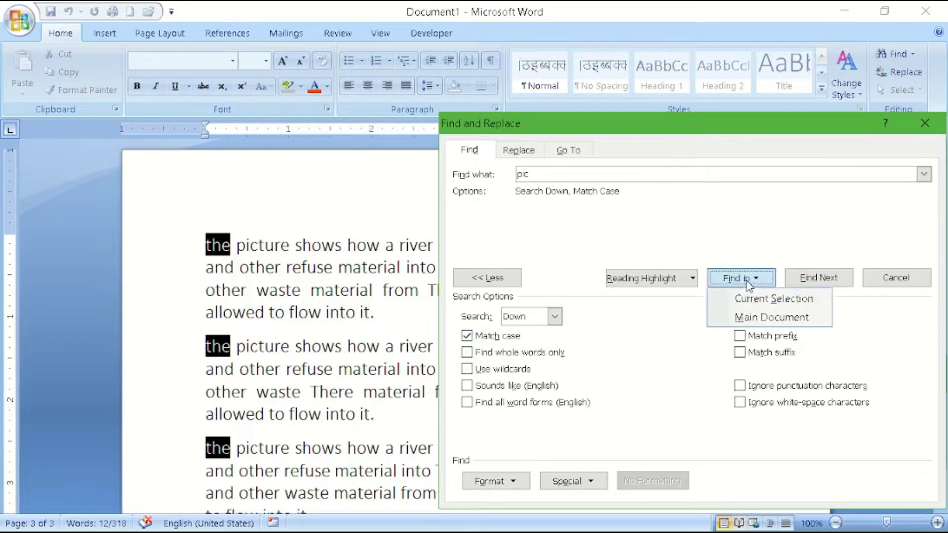
{"action": "left_click", "coordinate": [753, 319]}
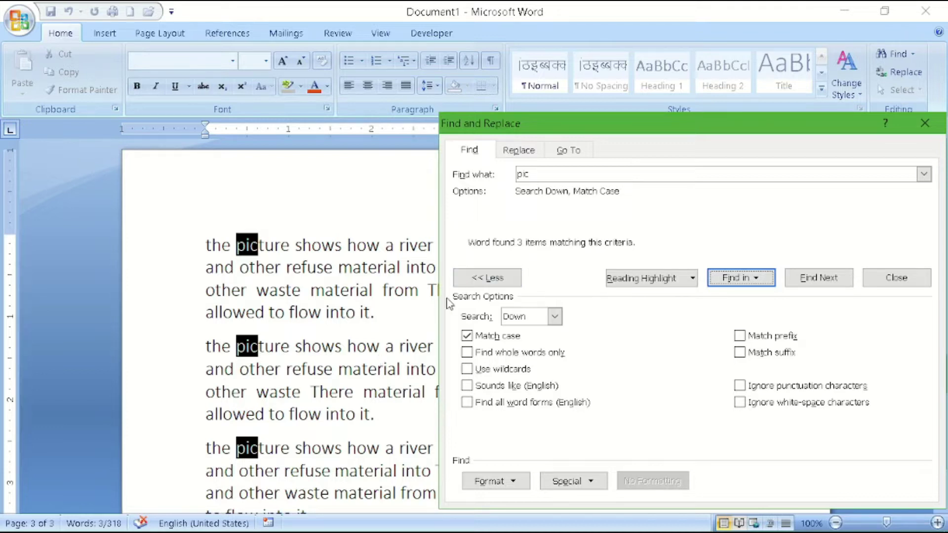
{"action": "left_click", "coordinate": [924, 123]}
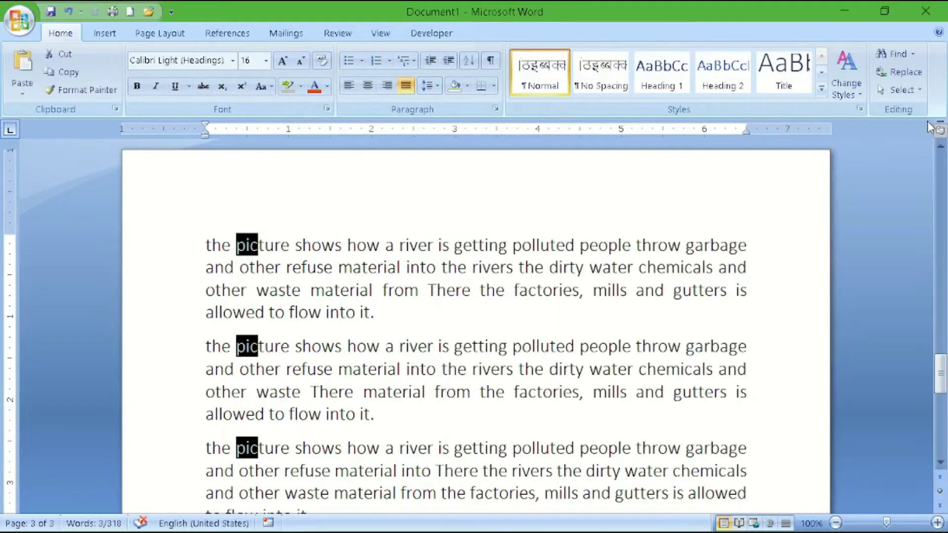
- Deselect the matches and reopen Find with 'the' as the search text
{"action": "left_click", "coordinate": [523, 325]}
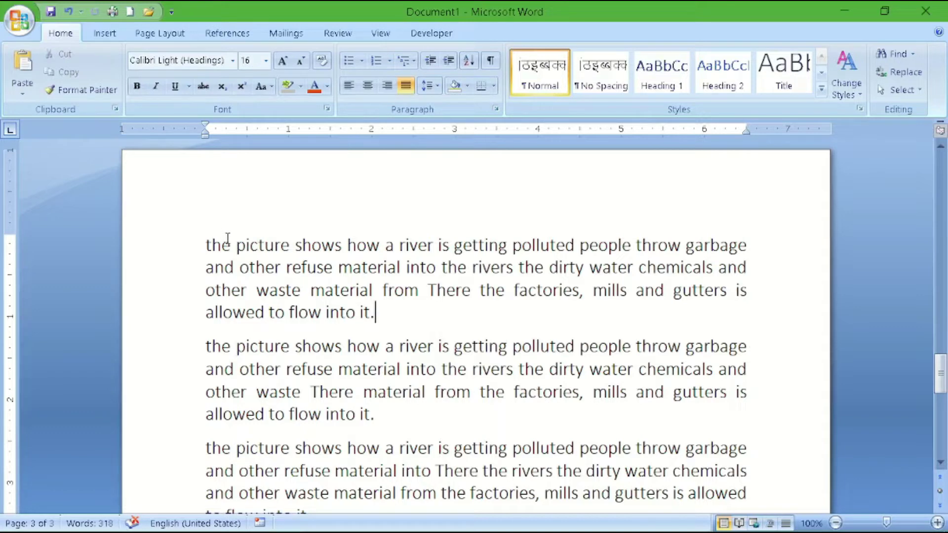
{"action": "left_click", "coordinate": [887, 71]}
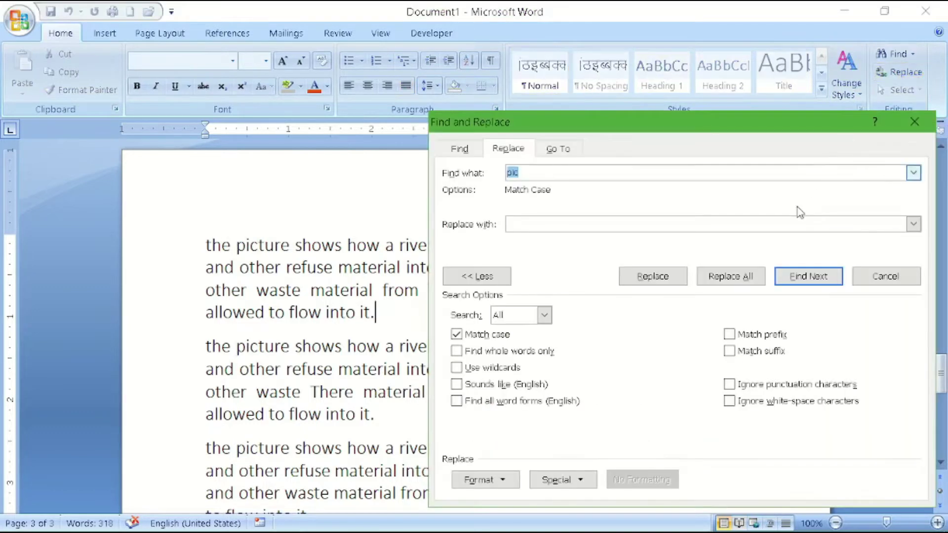
{"action": "key", "text": "Escape"}
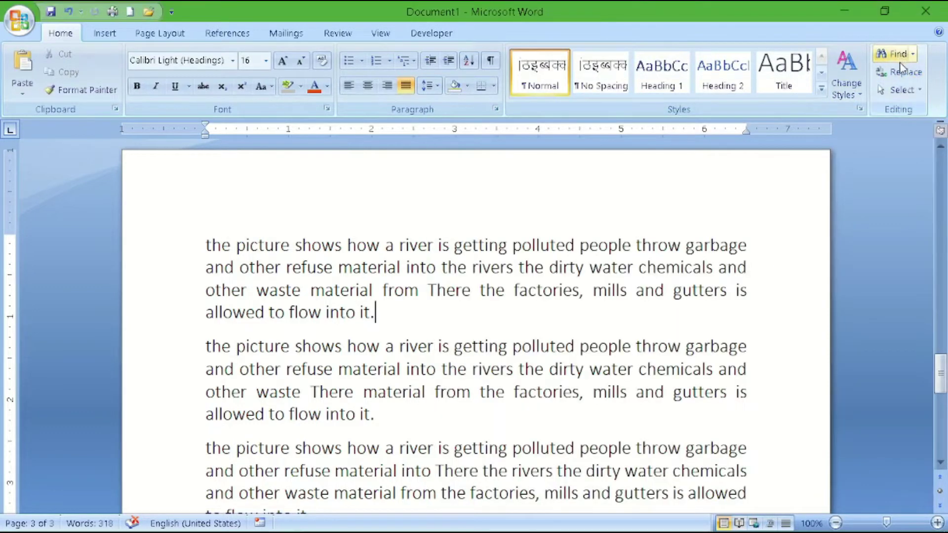
{"action": "left_click", "coordinate": [903, 72]}
{"action": "key", "text": "ctrl+f"}
{"action": "type", "text": "the"}
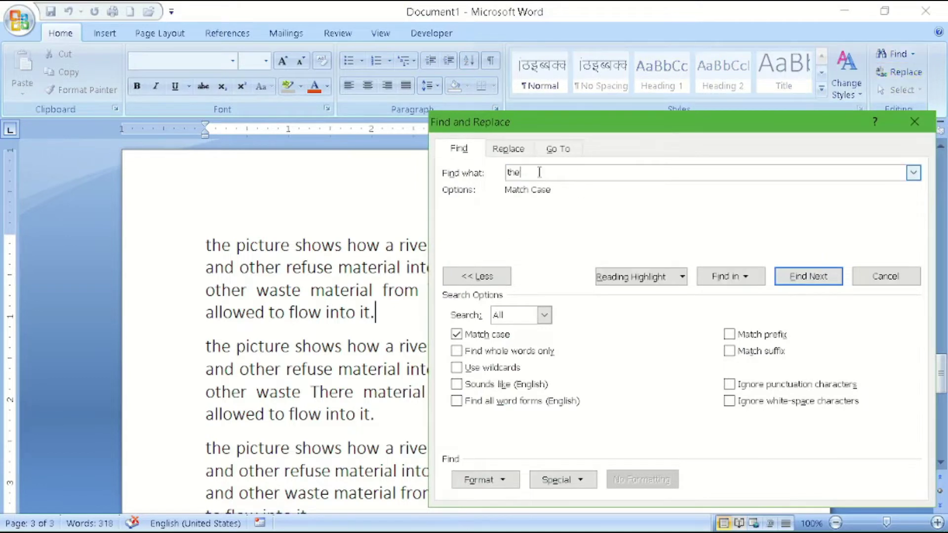
{"action": "key", "text": "BackSpace"}
{"action": "key", "text": "BackSpace"}
{"action": "key", "text": "BackSpace"}
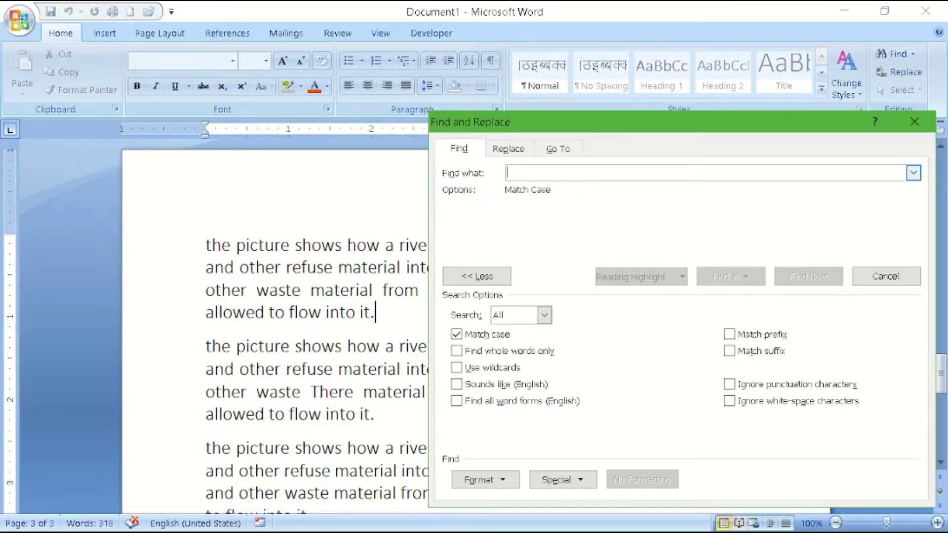
{"action": "type", "text": "the"}
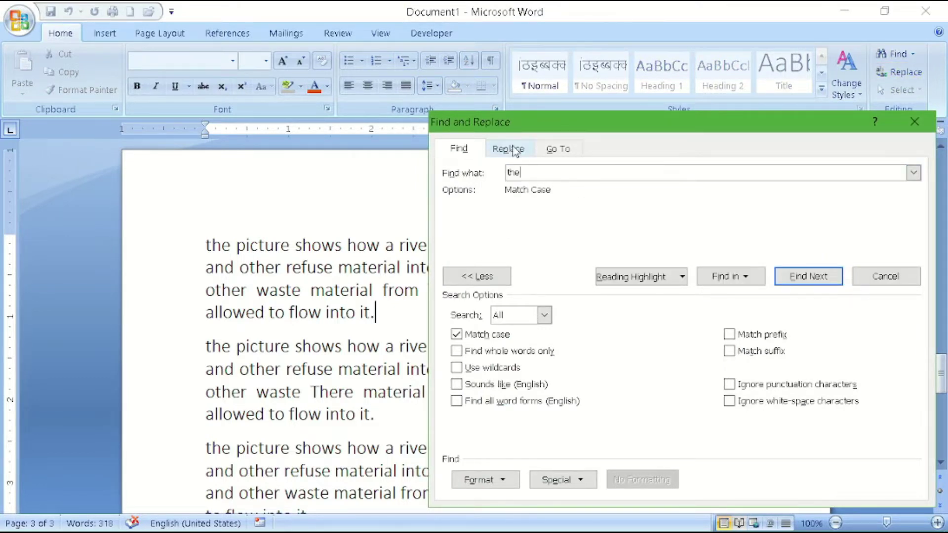
- On the Replace tab, turn off Match case and enter 'than' as the replacement
{"action": "left_click", "coordinate": [508, 148]}
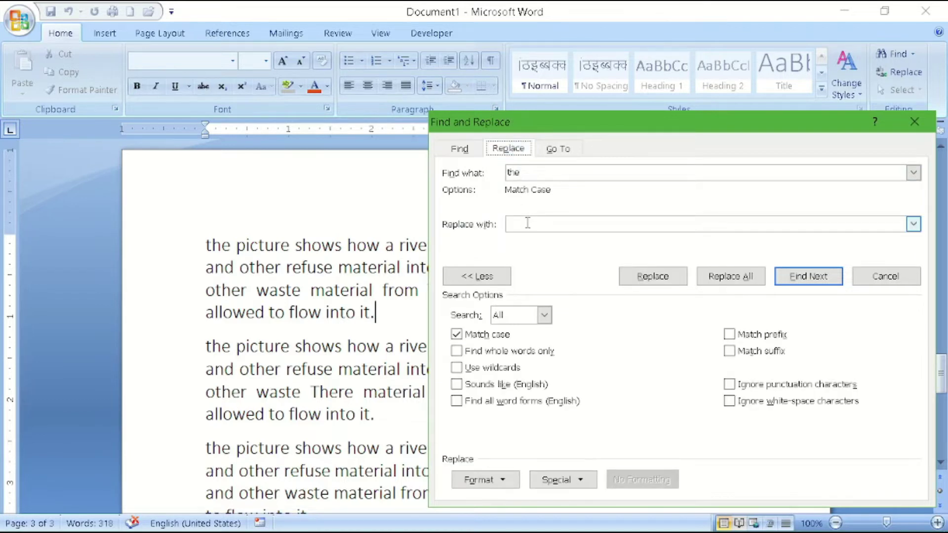
{"action": "key", "text": "alt+h"}
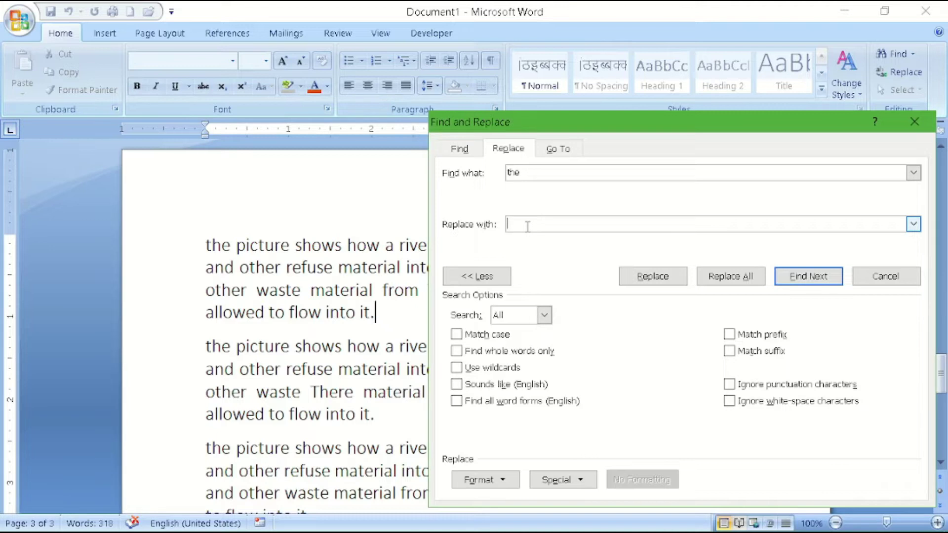
{"action": "type", "text": "th"}
{"action": "type", "text": "a"}
{"action": "type", "text": "n"}
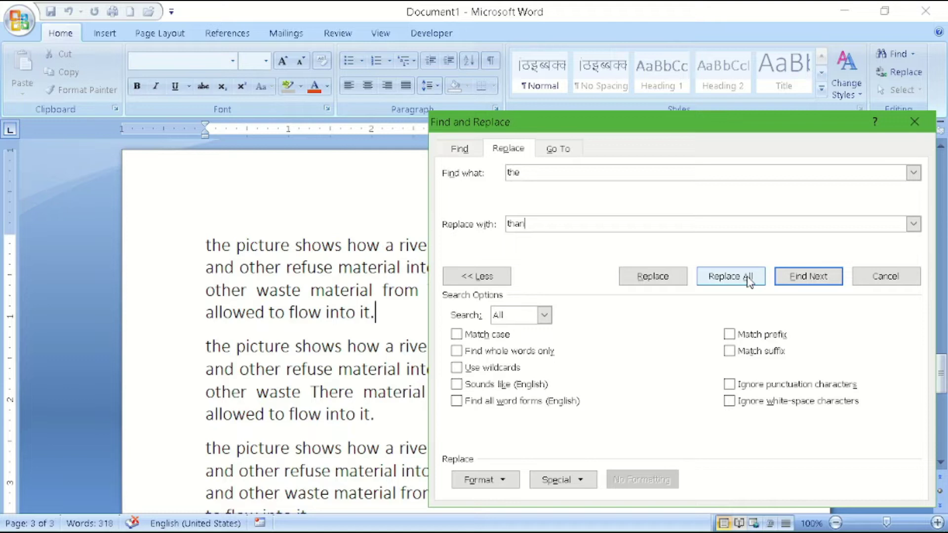
- Replace all 21 occurrences of 'the' with 'than', then switch to the Go To tab
{"action": "left_click", "coordinate": [749, 276]}
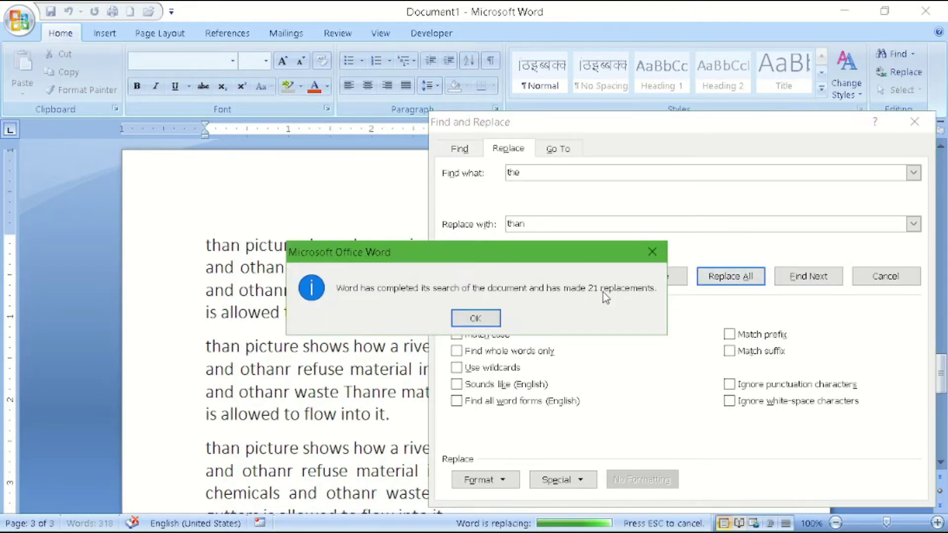
{"action": "left_click", "coordinate": [476, 318]}
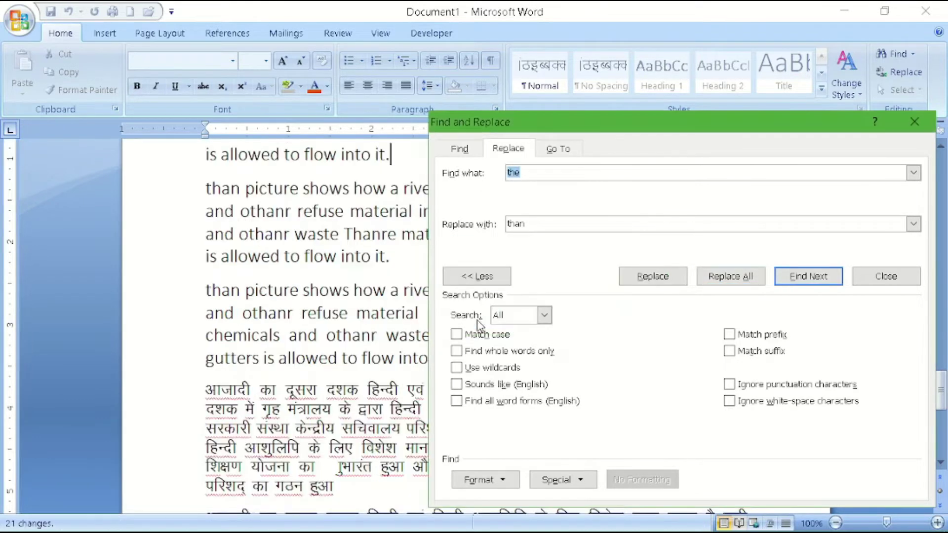
{"action": "scroll", "coordinate": [321, 252], "scroll_direction": "up", "scroll_amount": 1}
{"action": "scroll", "coordinate": [316, 250], "scroll_direction": "up", "scroll_amount": 1}
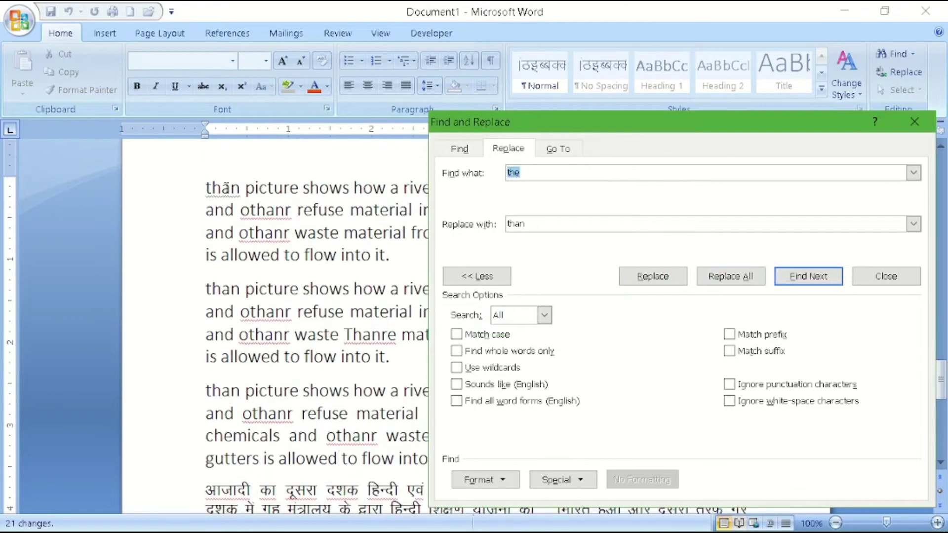
{"action": "left_click", "coordinate": [242, 189]}
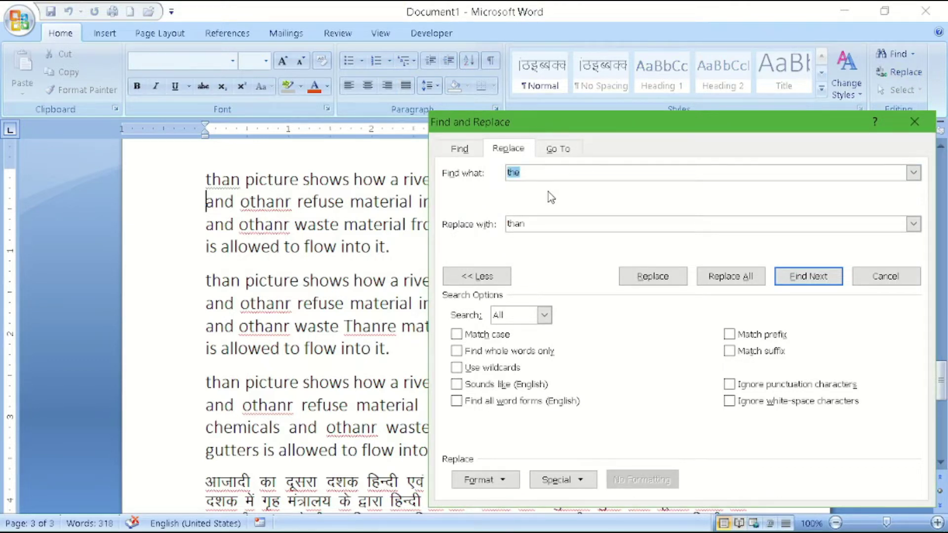
{"action": "left_click", "coordinate": [558, 148]}
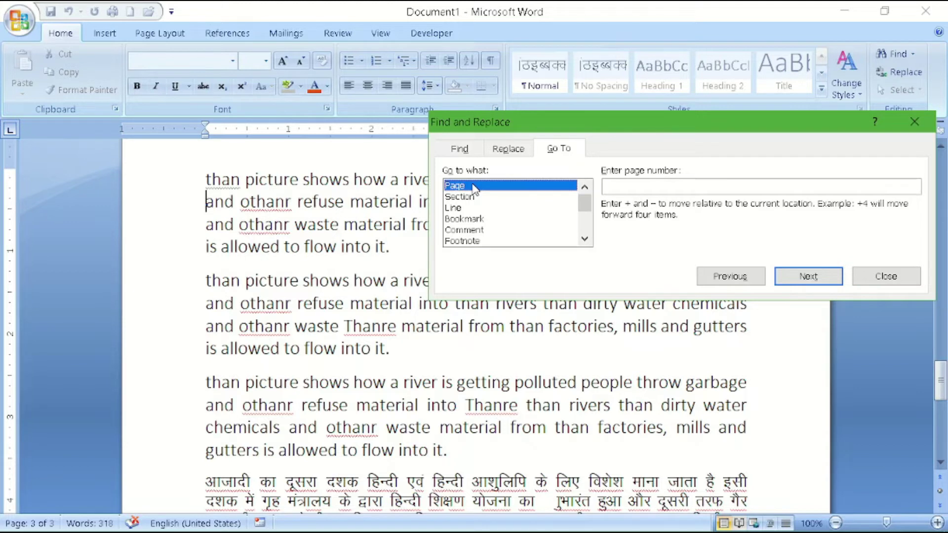
- Go to page 2, then switch the Go to what target to Line
{"action": "left_click", "coordinate": [621, 185]}
{"action": "type", "text": "2"}
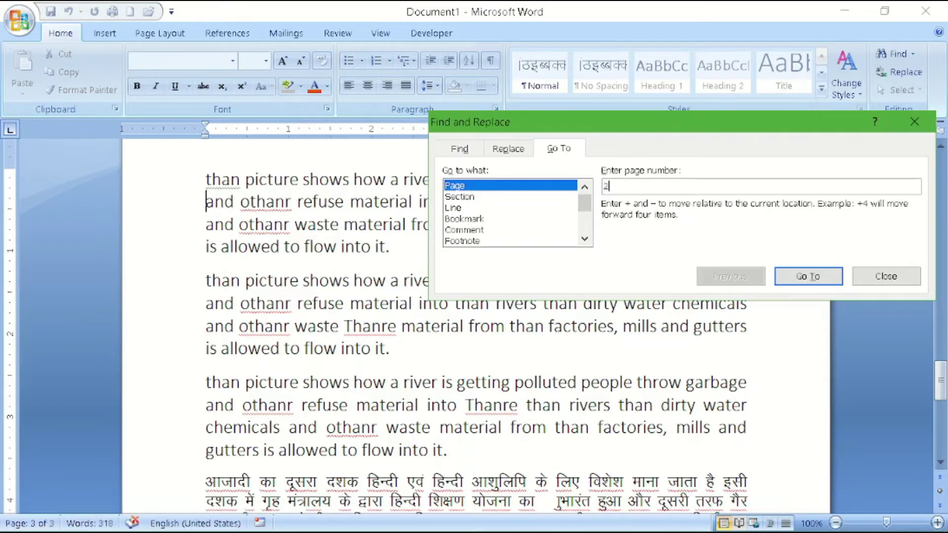
{"action": "key", "text": "Return"}
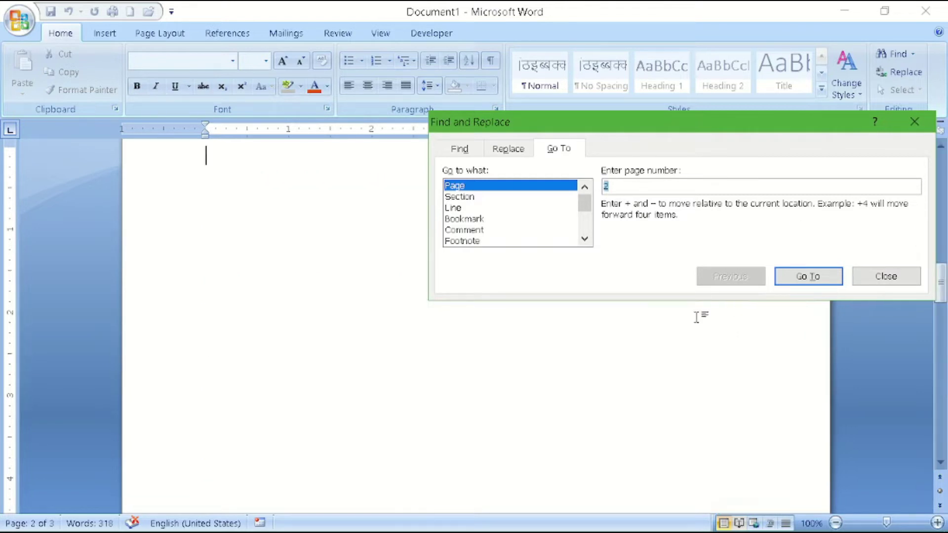
{"action": "scroll", "coordinate": [405, 345], "scroll_direction": "up", "scroll_amount": 4}
{"action": "scroll", "coordinate": [405, 346], "scroll_direction": "down", "scroll_amount": 3}
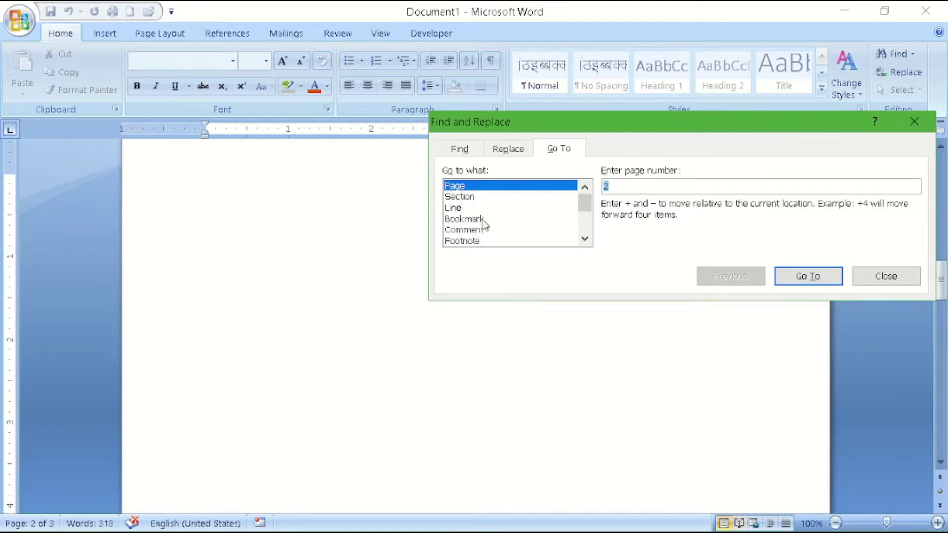
{"action": "left_click", "coordinate": [454, 208]}
{"action": "scroll", "coordinate": [388, 231], "scroll_direction": "down", "scroll_amount": 10}
- Jump to line 10 and click back into the document
{"action": "left_click", "coordinate": [627, 188]}
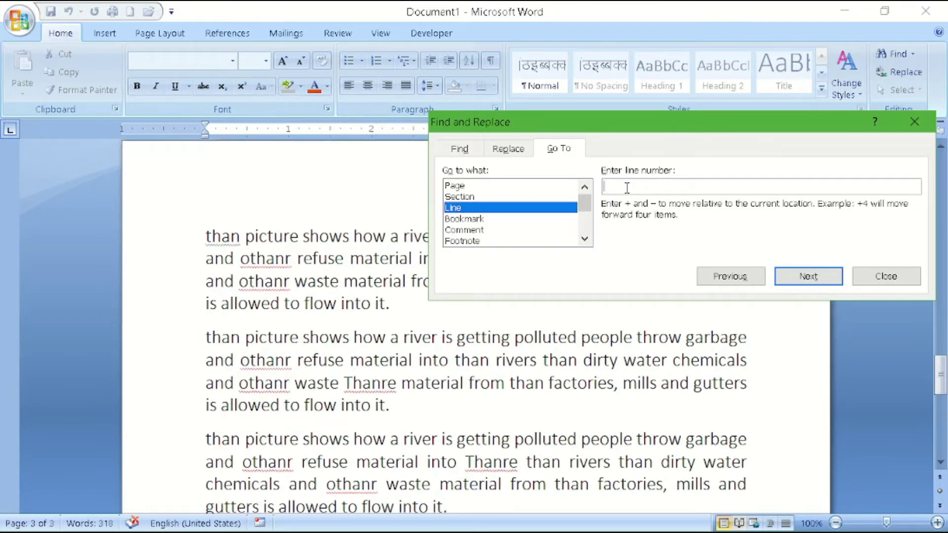
{"action": "type", "text": "10"}
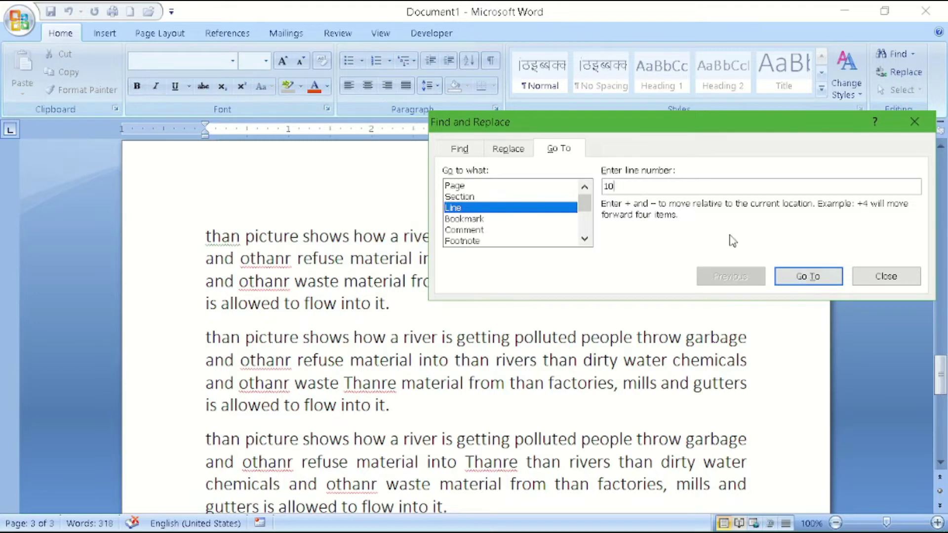
{"action": "left_click", "coordinate": [802, 278]}
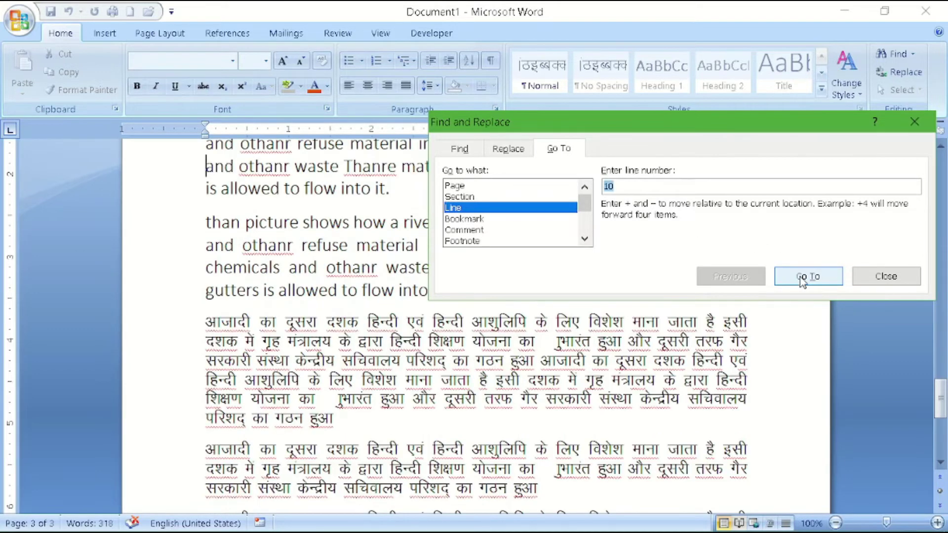
{"action": "left_click", "coordinate": [256, 374]}
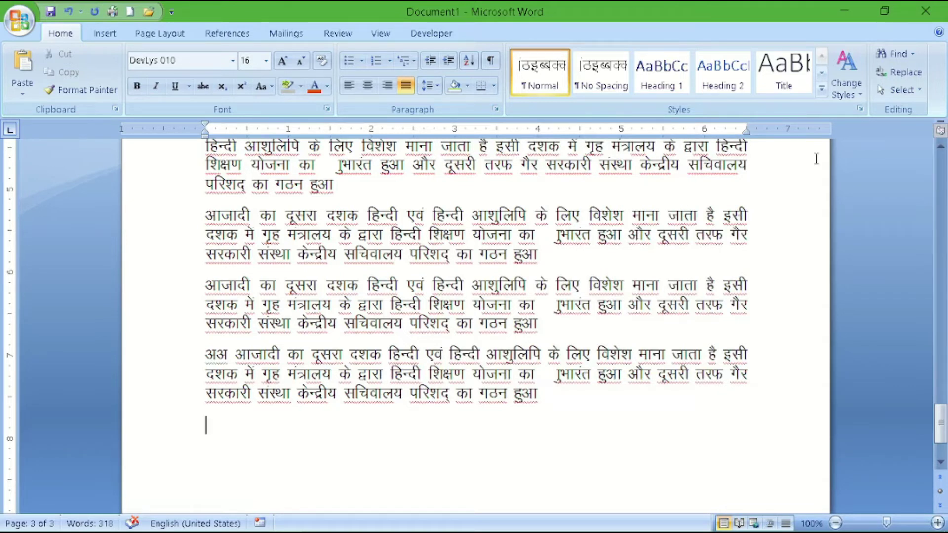
- Reopen Find, enter 'dk' as the search text, and open the Find in list
{"action": "scroll", "coordinate": [621, 254], "scroll_direction": "up", "scroll_amount": 1}
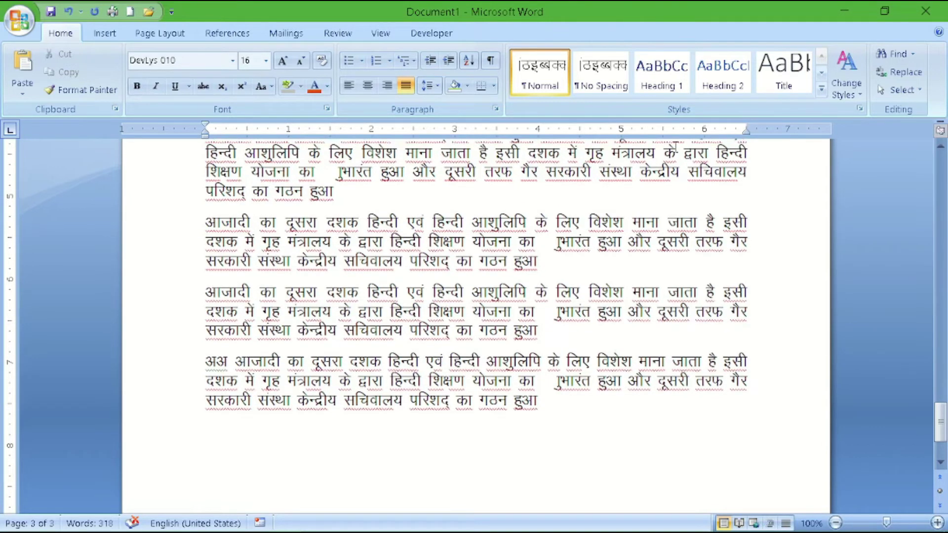
{"action": "left_click", "coordinate": [891, 53]}
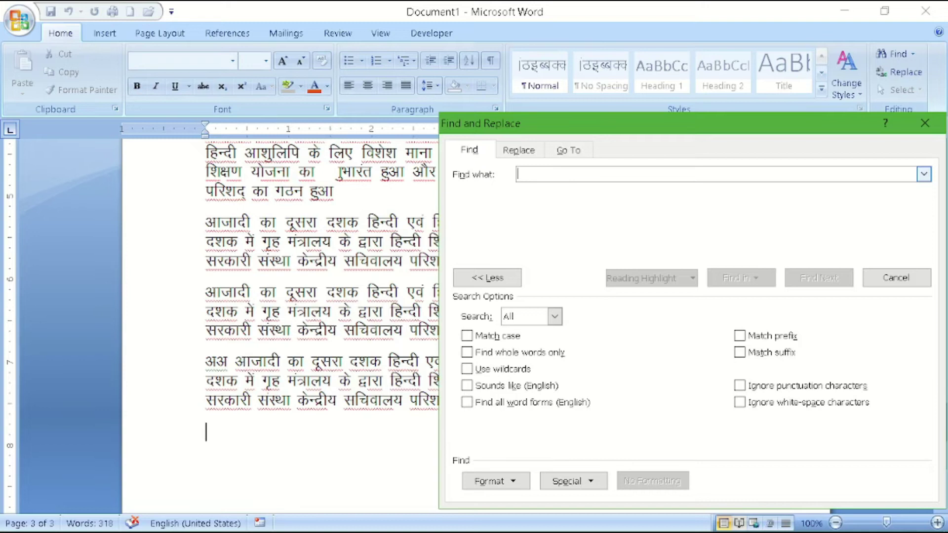
{"action": "type", "text": "d"}
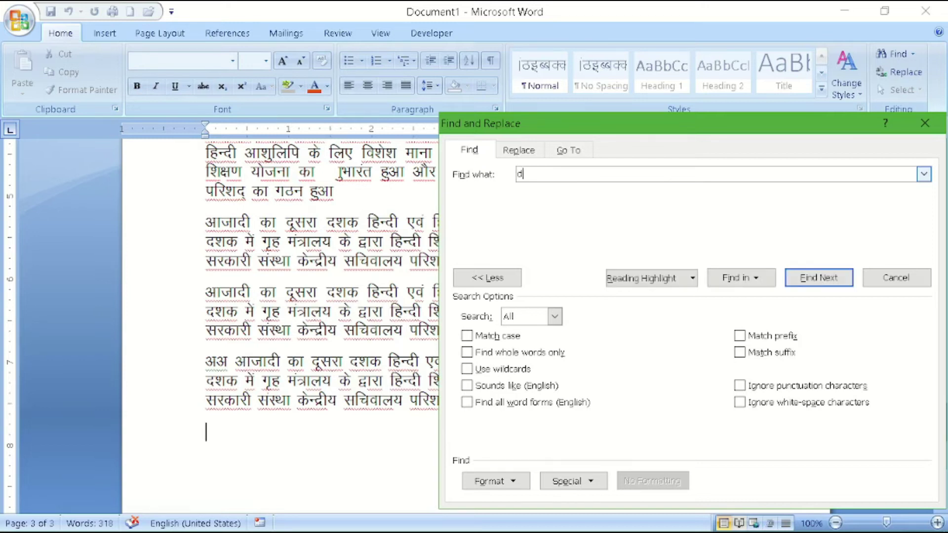
{"action": "type", "text": " k"}
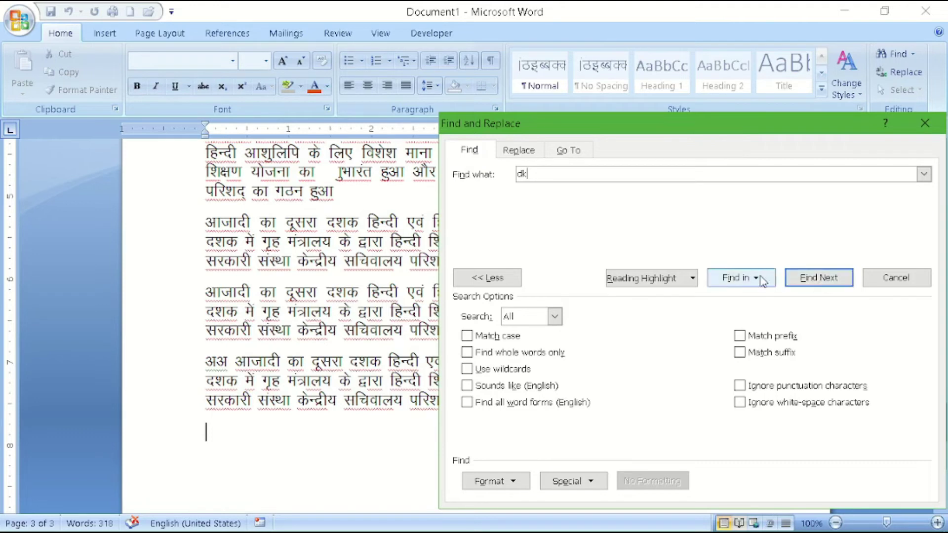
{"action": "left_click", "coordinate": [741, 278]}
- Select all 20 'dk' matches (Hindi का) in the main document and scroll through them
{"action": "left_click", "coordinate": [760, 299]}
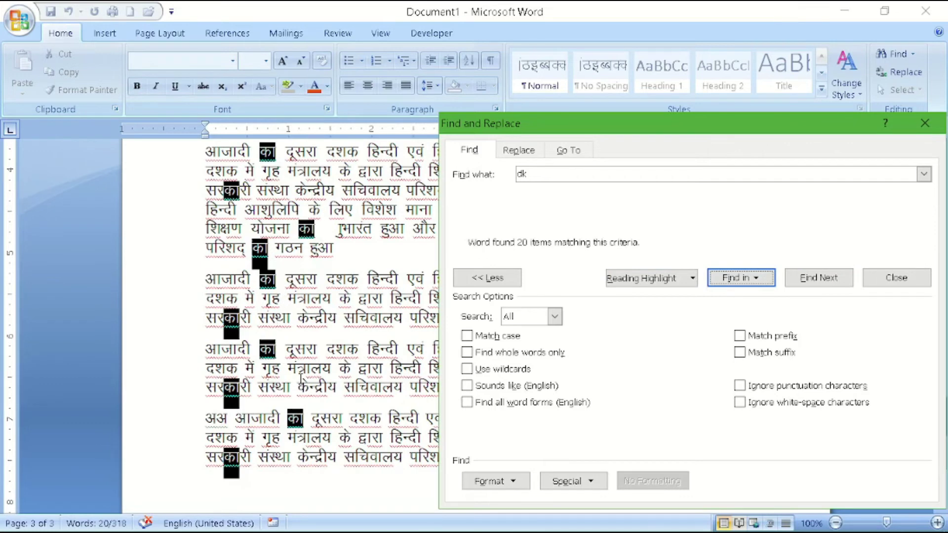
{"action": "scroll", "coordinate": [345, 381], "scroll_direction": "down", "scroll_amount": 2}
{"action": "scroll", "coordinate": [345, 381], "scroll_direction": "up", "scroll_amount": 1}
{"action": "scroll", "coordinate": [345, 381], "scroll_direction": "up", "scroll_amount": 2}
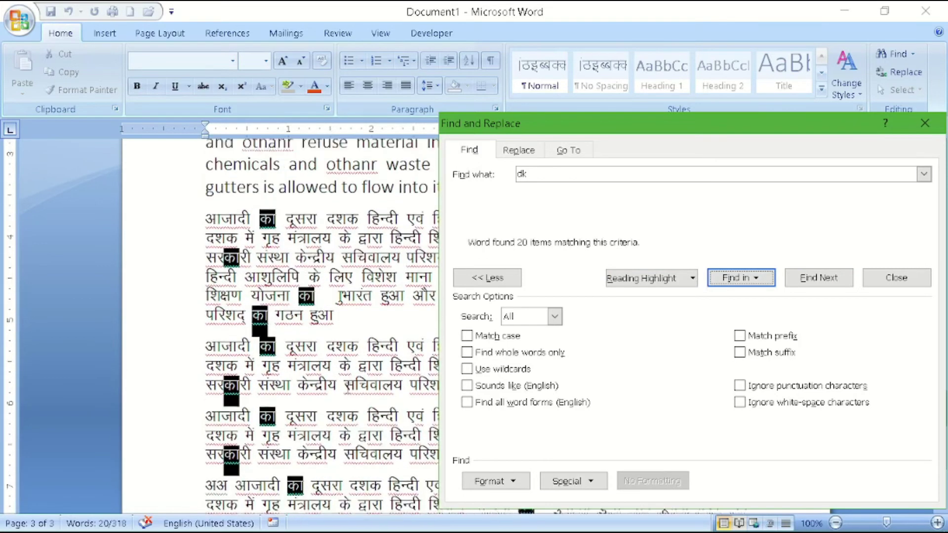
{"action": "scroll", "coordinate": [230, 385], "scroll_direction": "up", "scroll_amount": 2}
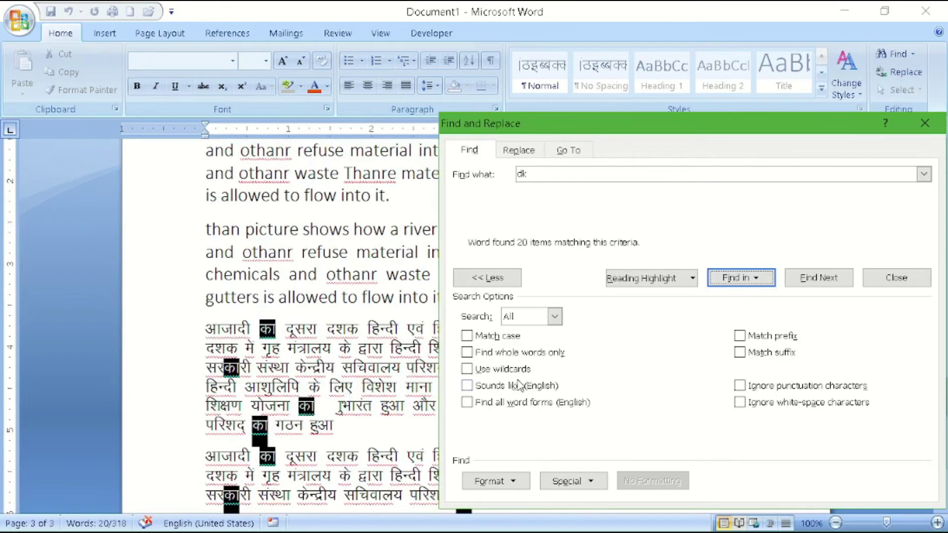
{"action": "scroll", "coordinate": [405, 375], "scroll_direction": "down", "scroll_amount": 1}
{"action": "scroll", "coordinate": [405, 375], "scroll_direction": "down", "scroll_amount": 2}
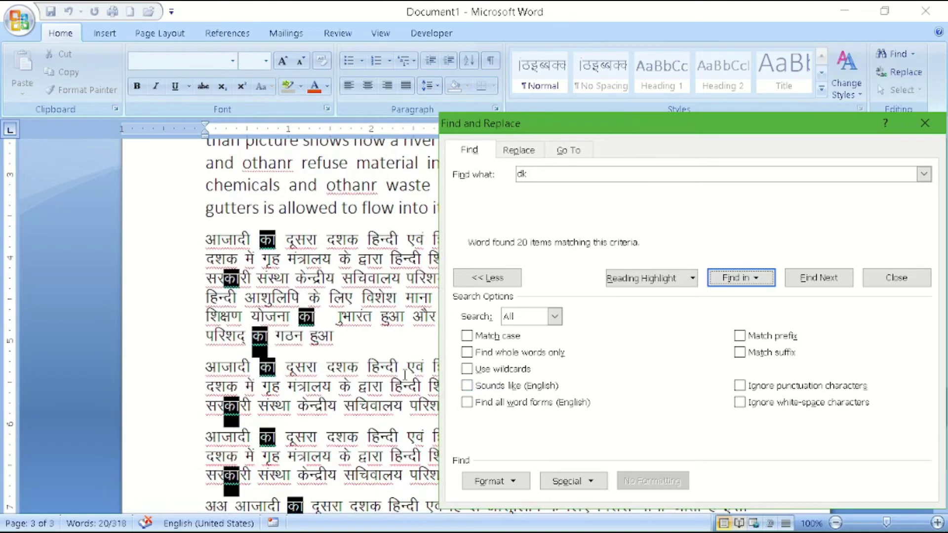
{"action": "scroll", "coordinate": [404, 370], "scroll_direction": "down", "scroll_amount": 3}
{"action": "scroll", "coordinate": [405, 373], "scroll_direction": "down", "scroll_amount": 1}
{"action": "scroll", "coordinate": [404, 374], "scroll_direction": "down", "scroll_amount": 3}
{"action": "scroll", "coordinate": [404, 375], "scroll_direction": "down", "scroll_amount": 1}
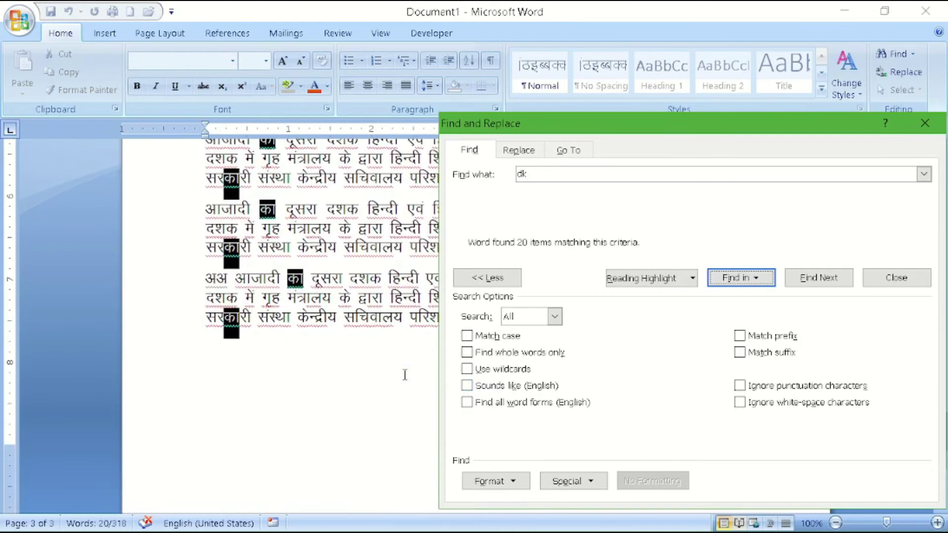